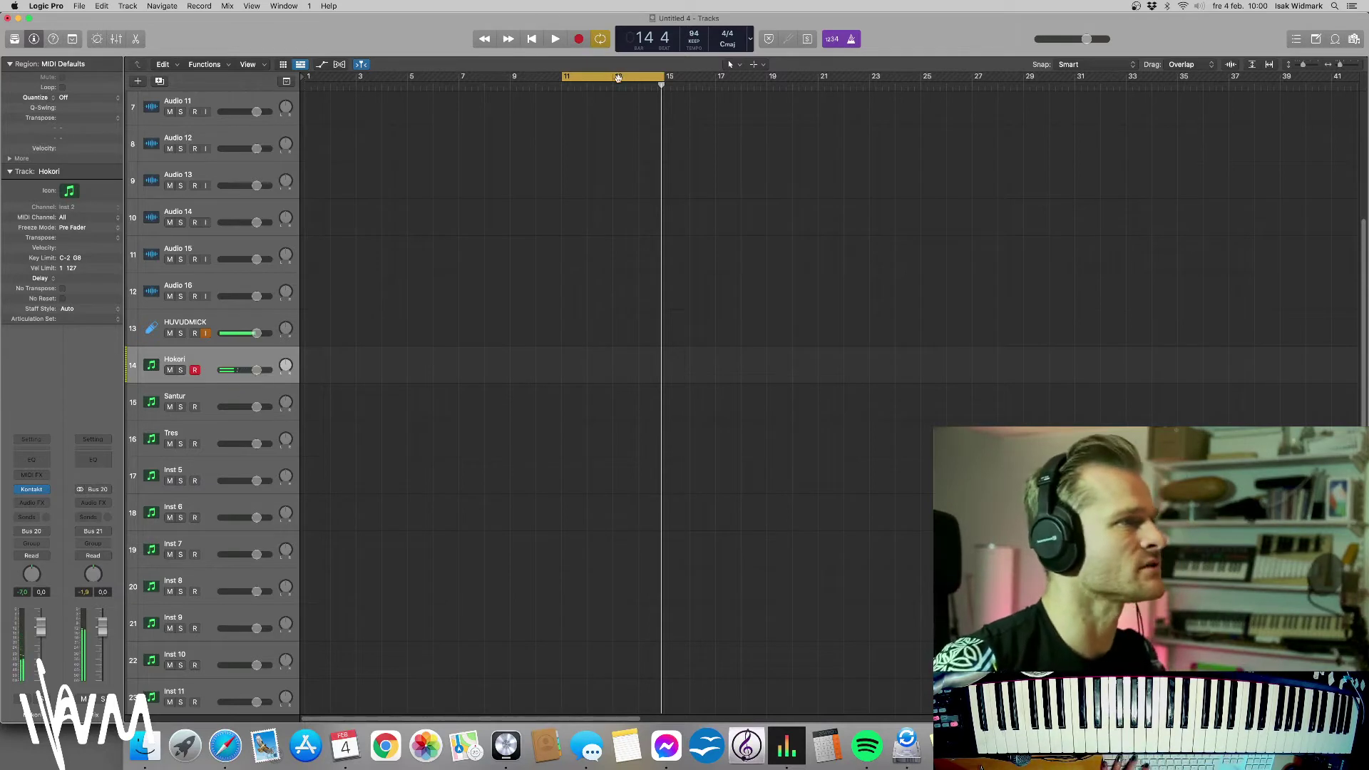
- Record a short Hokori MIDI part from bar 10, then select the Santur track
{"action": "left_click", "coordinate": [541, 84]}
{"action": "key", "text": "space"}
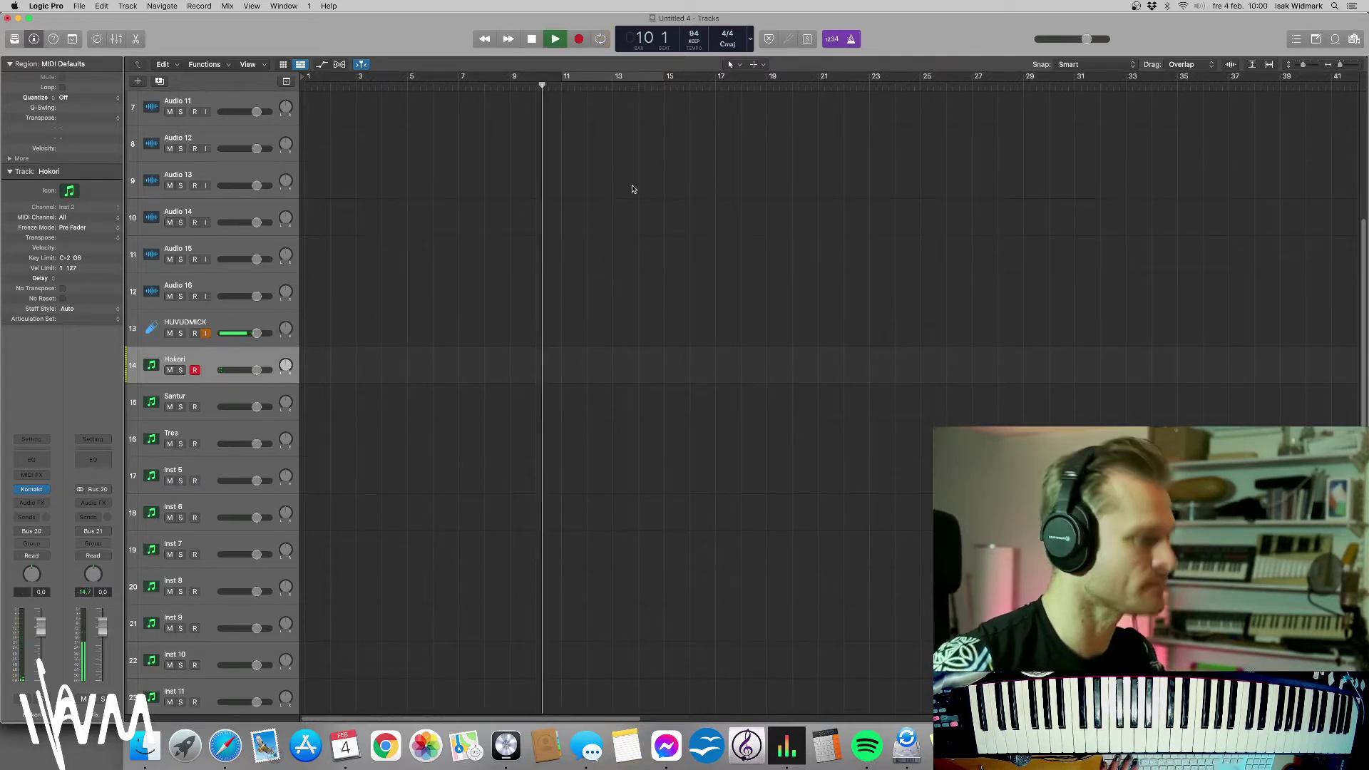
{"action": "key", "text": "r"}
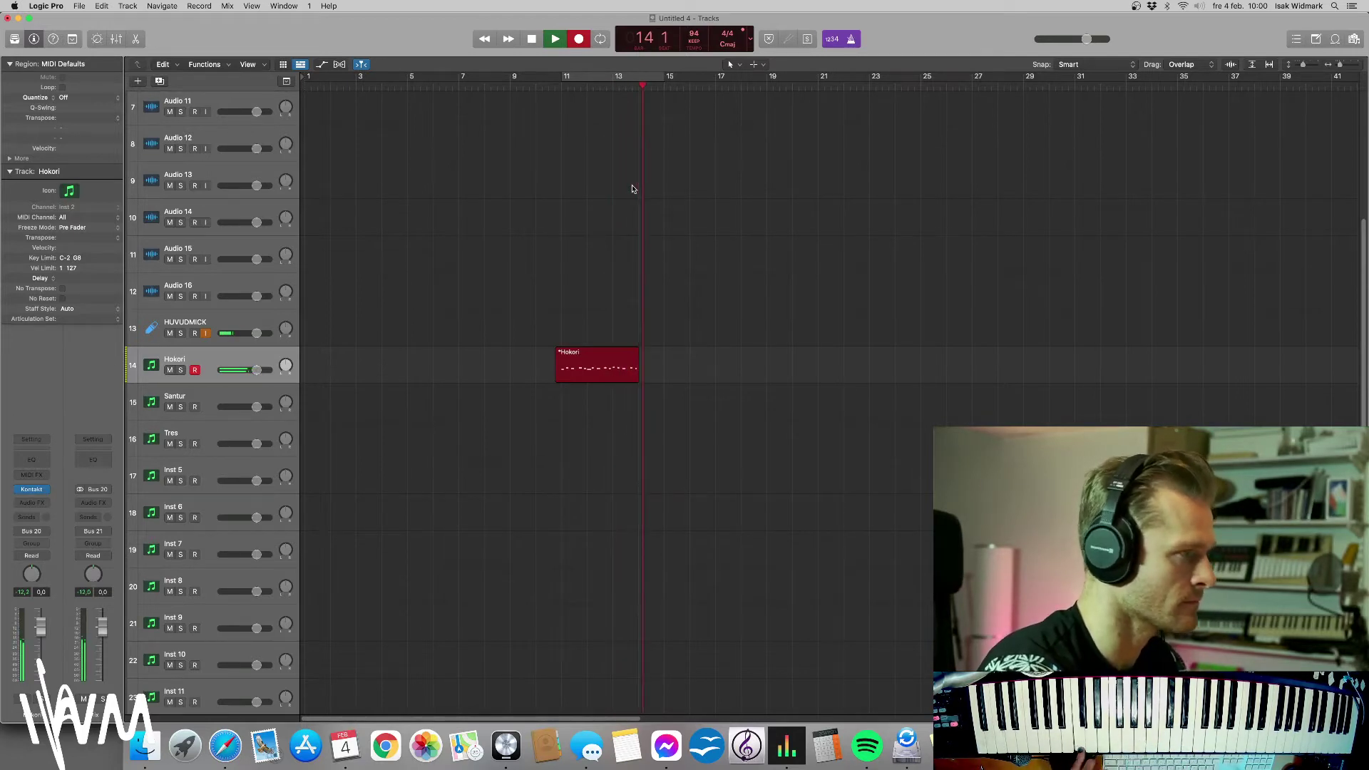
{"action": "key", "text": "space"}
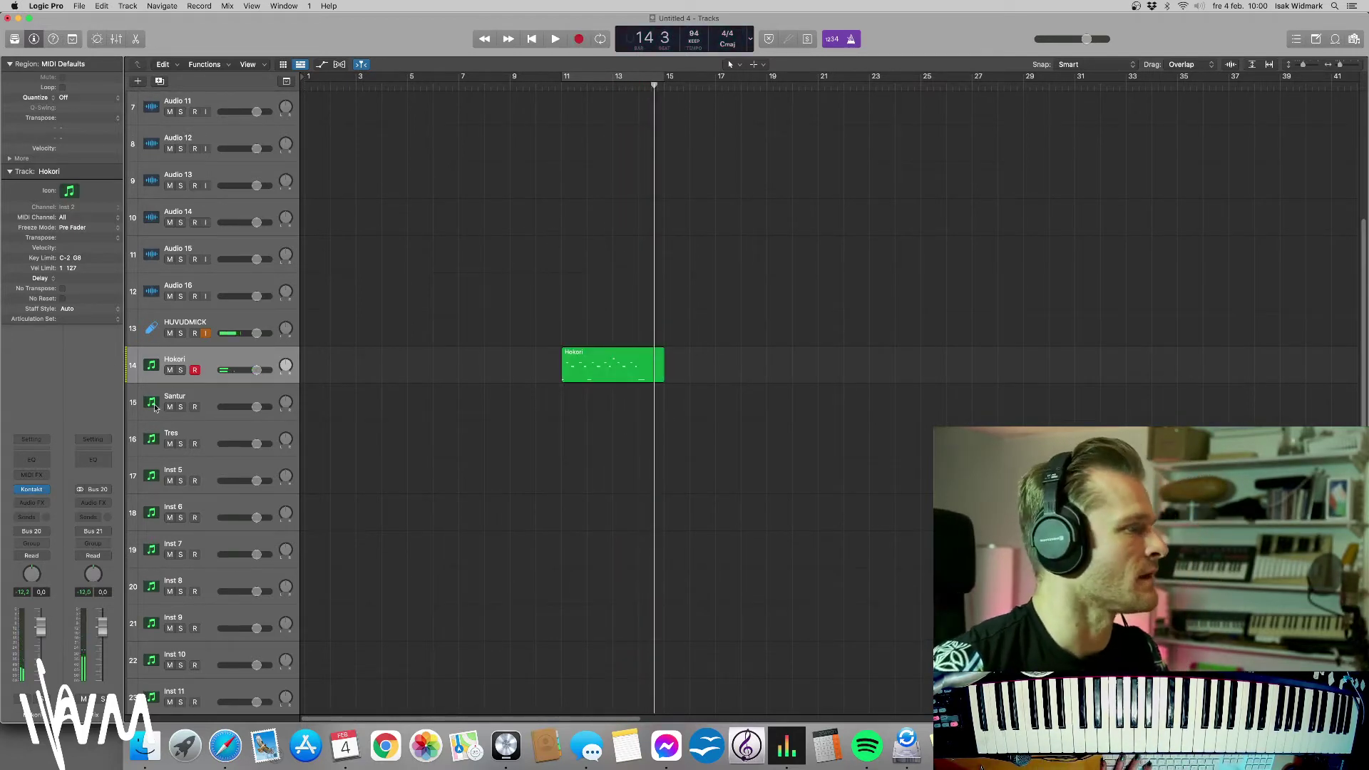
{"action": "left_click", "coordinate": [153, 404]}
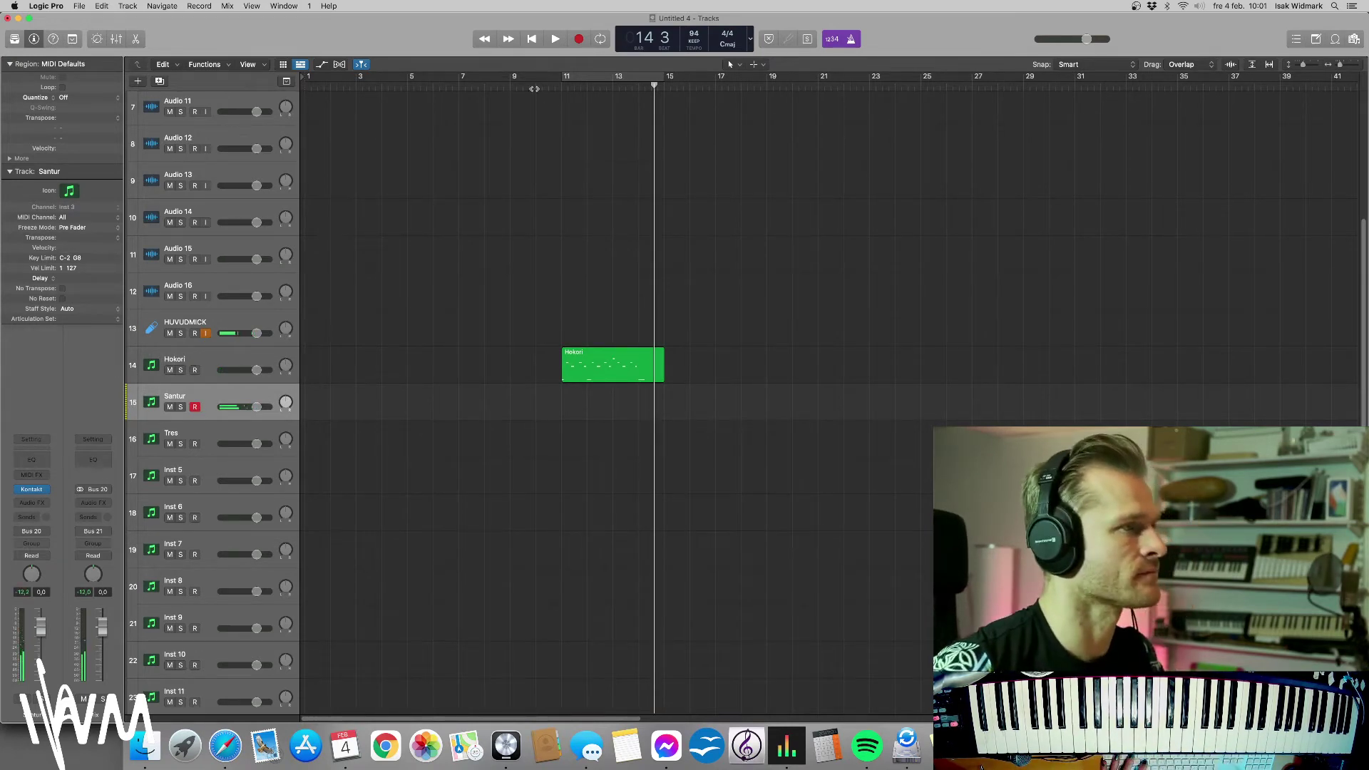
- Record a Santur MIDI part over the same bars from bar 10, then select the Tres track
{"action": "key", "text": "comma"}
{"action": "key", "text": "comma"}
{"action": "key", "text": "comma"}
{"action": "key", "text": "space"}
{"action": "key", "text": "r"}
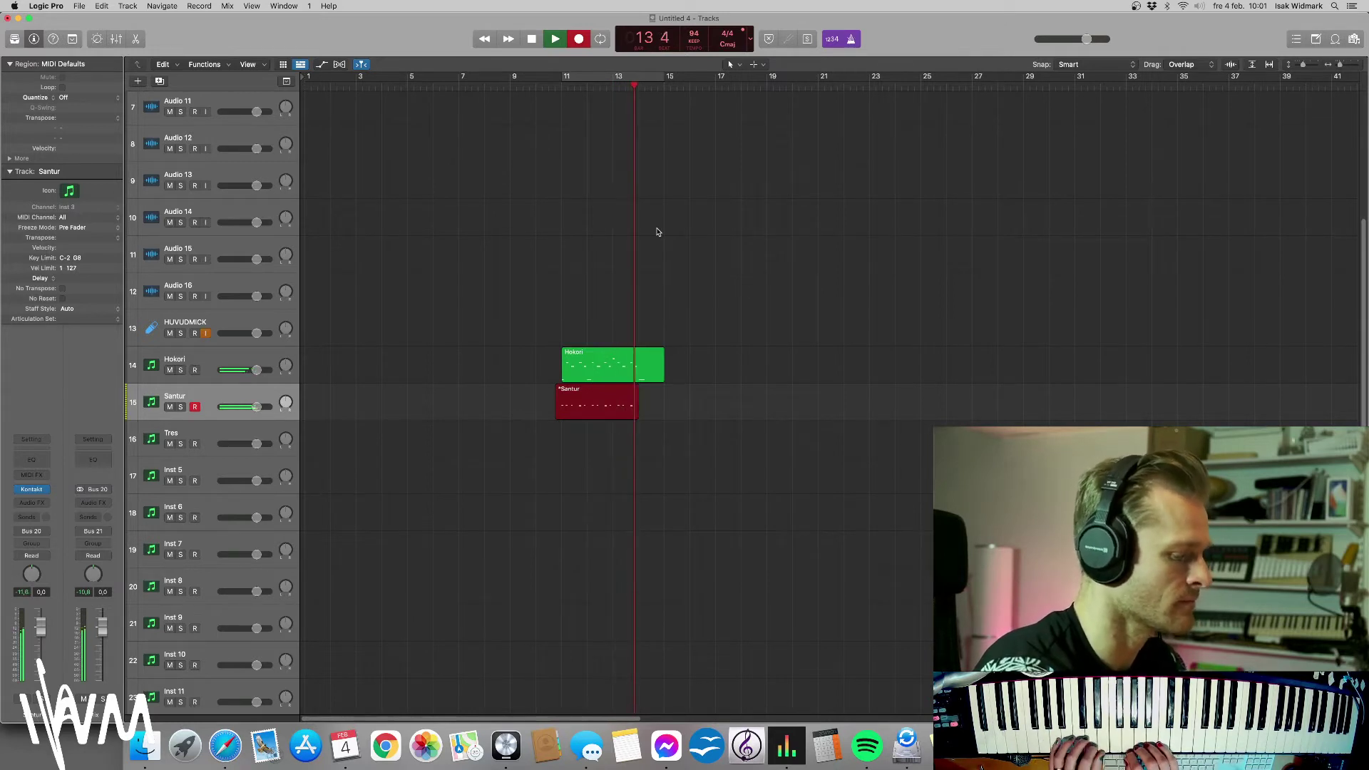
{"action": "key", "text": "space"}
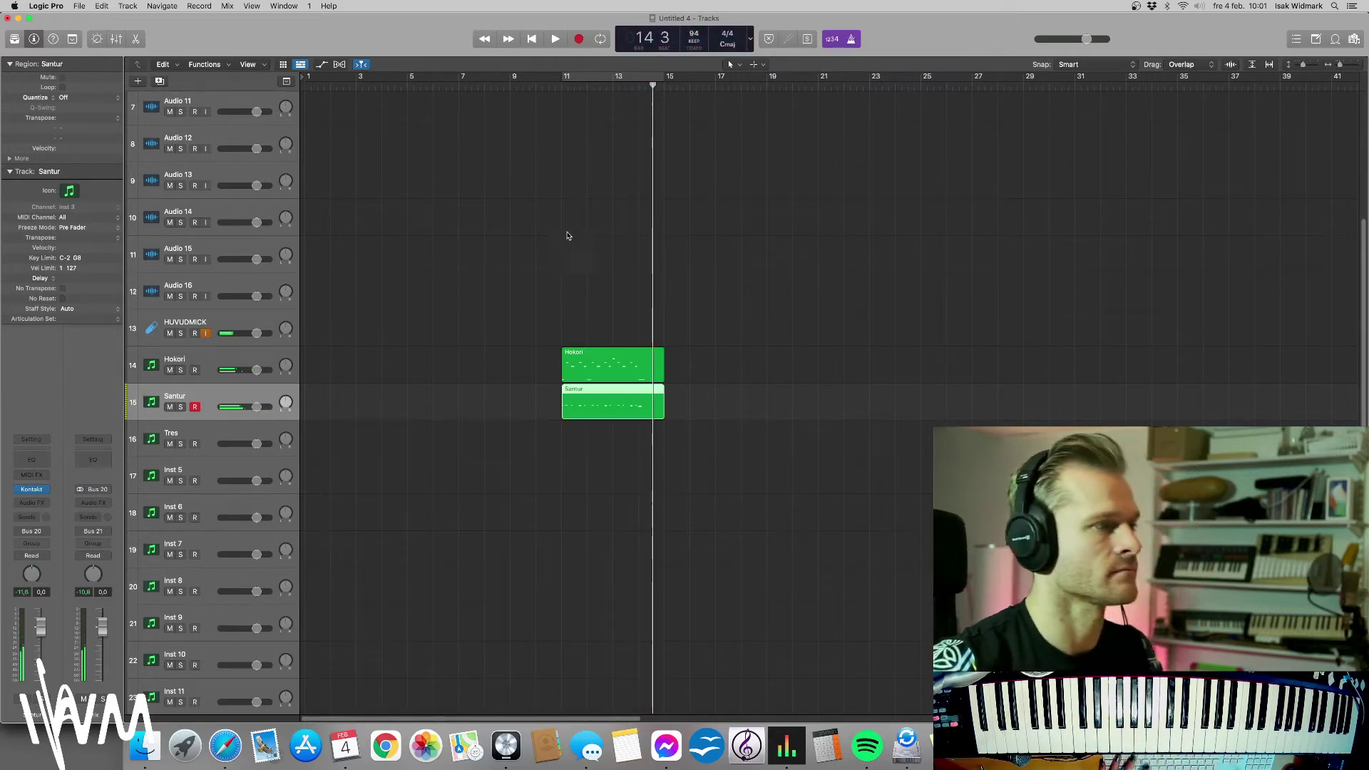
{"action": "left_click", "coordinate": [196, 443]}
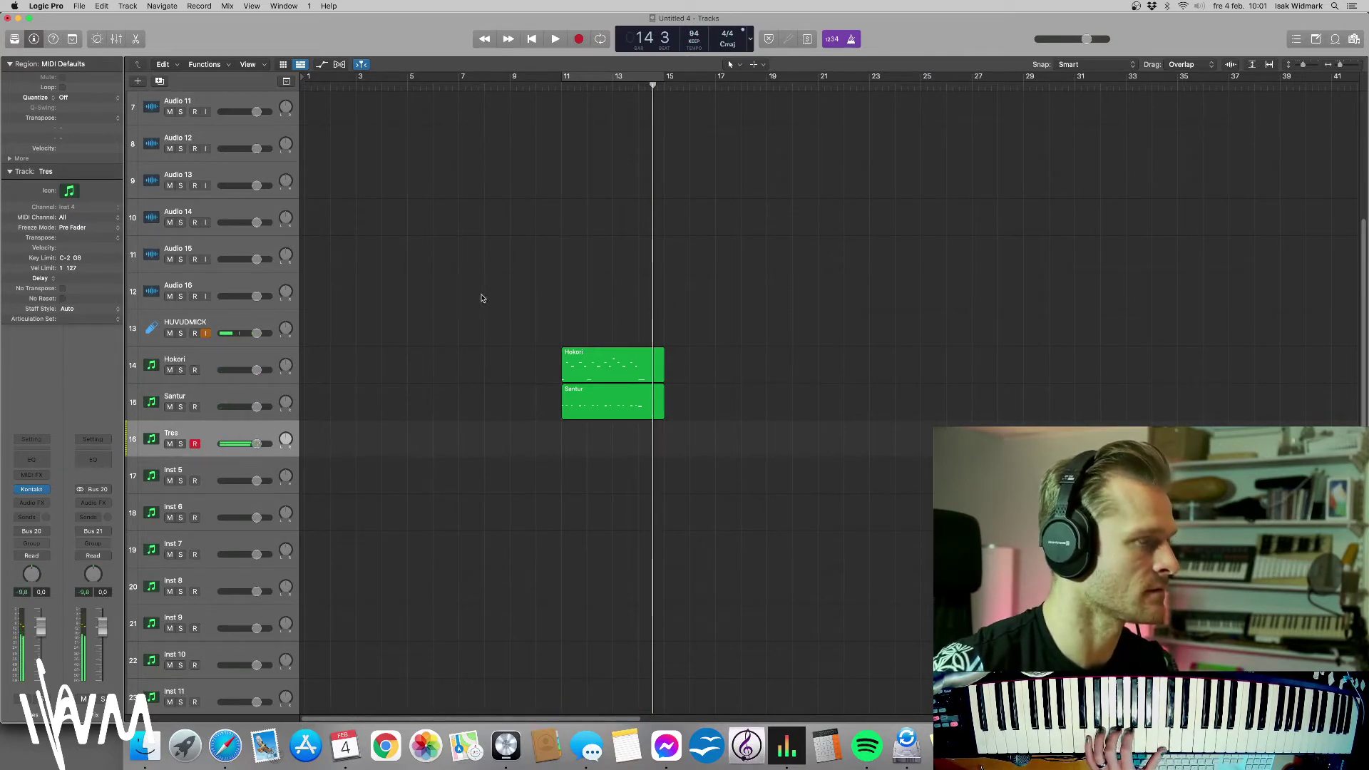
- Record a Tres MIDI part from bar 10, running slightly past the other regions
{"action": "left_click", "coordinate": [534, 78]}
{"action": "key", "text": "space"}
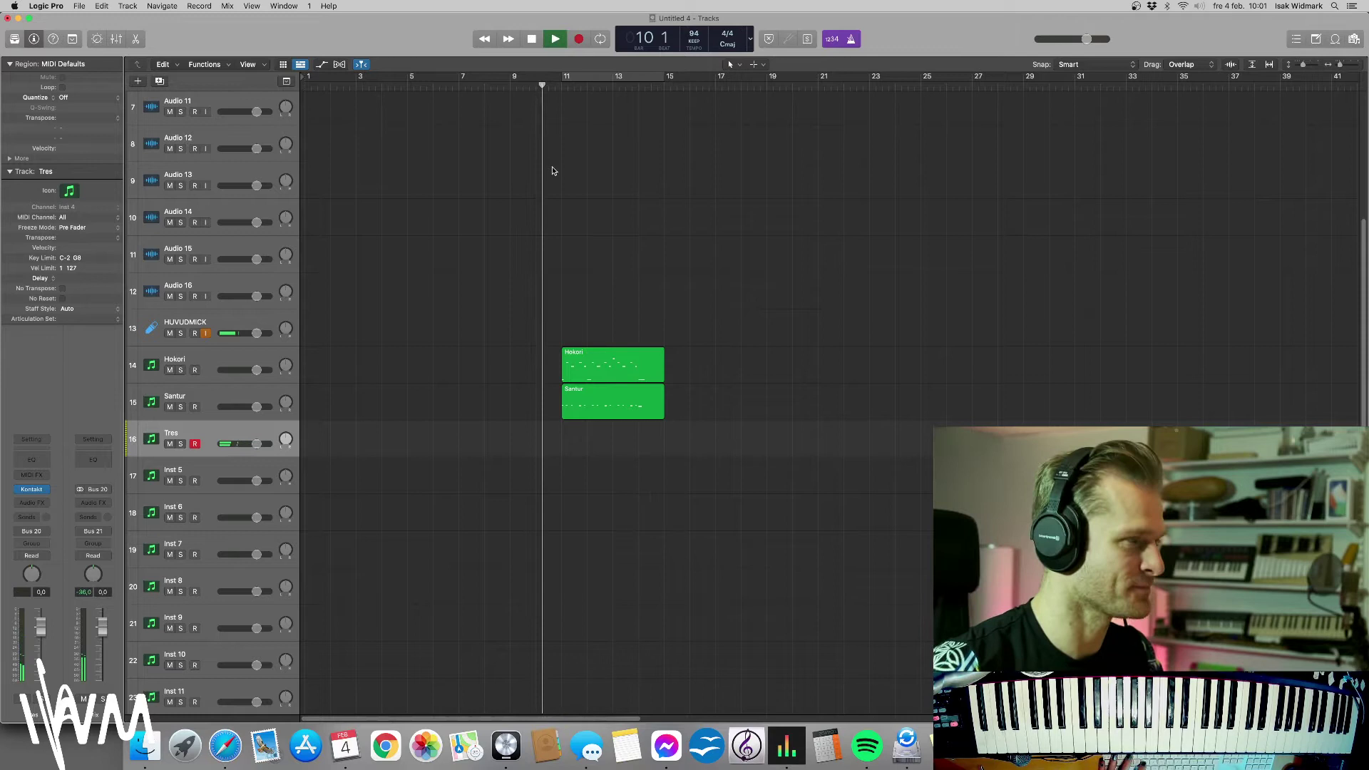
{"action": "key", "text": "r"}
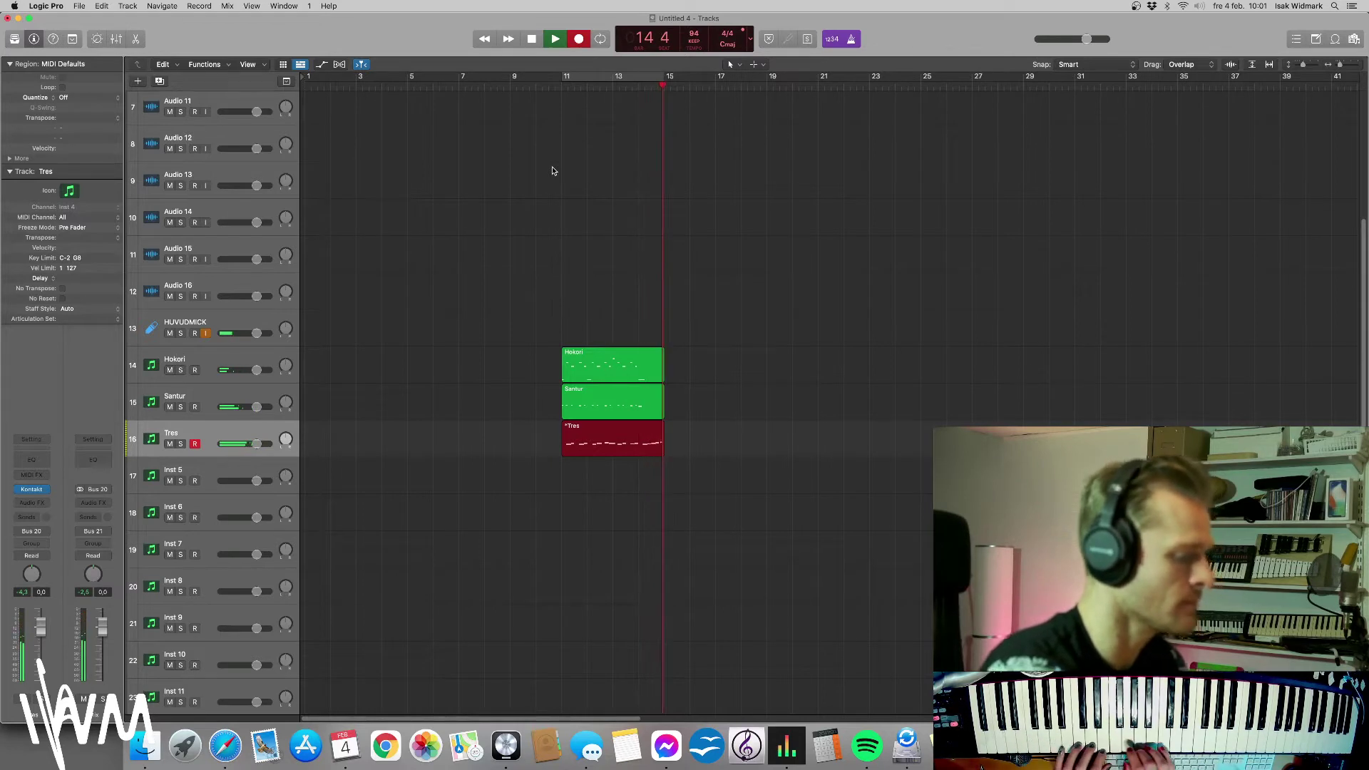
{"action": "key", "text": "space"}
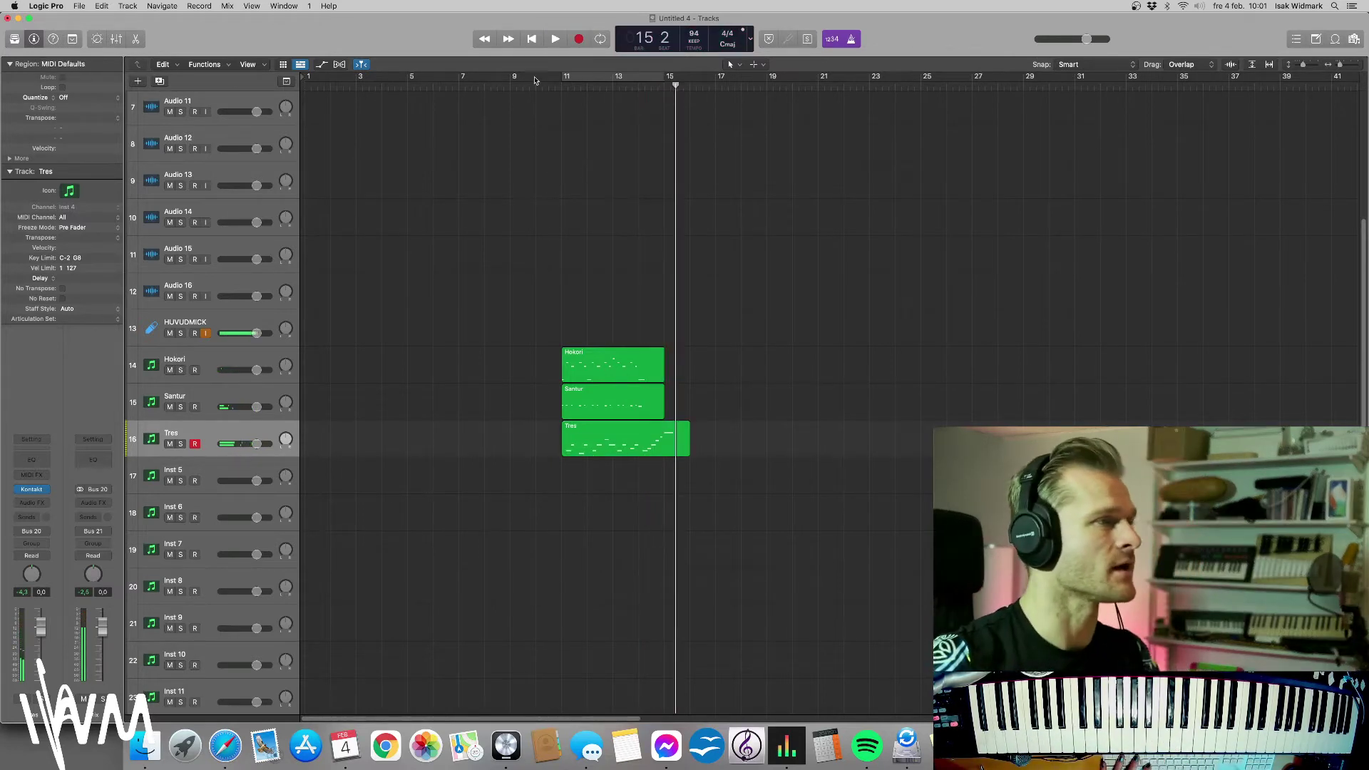
- Raise the low Tres note near 11 4 to a higher pitch in the Piano Roll
{"action": "left_click", "coordinate": [561, 81]}
{"action": "double_click", "coordinate": [585, 444]}
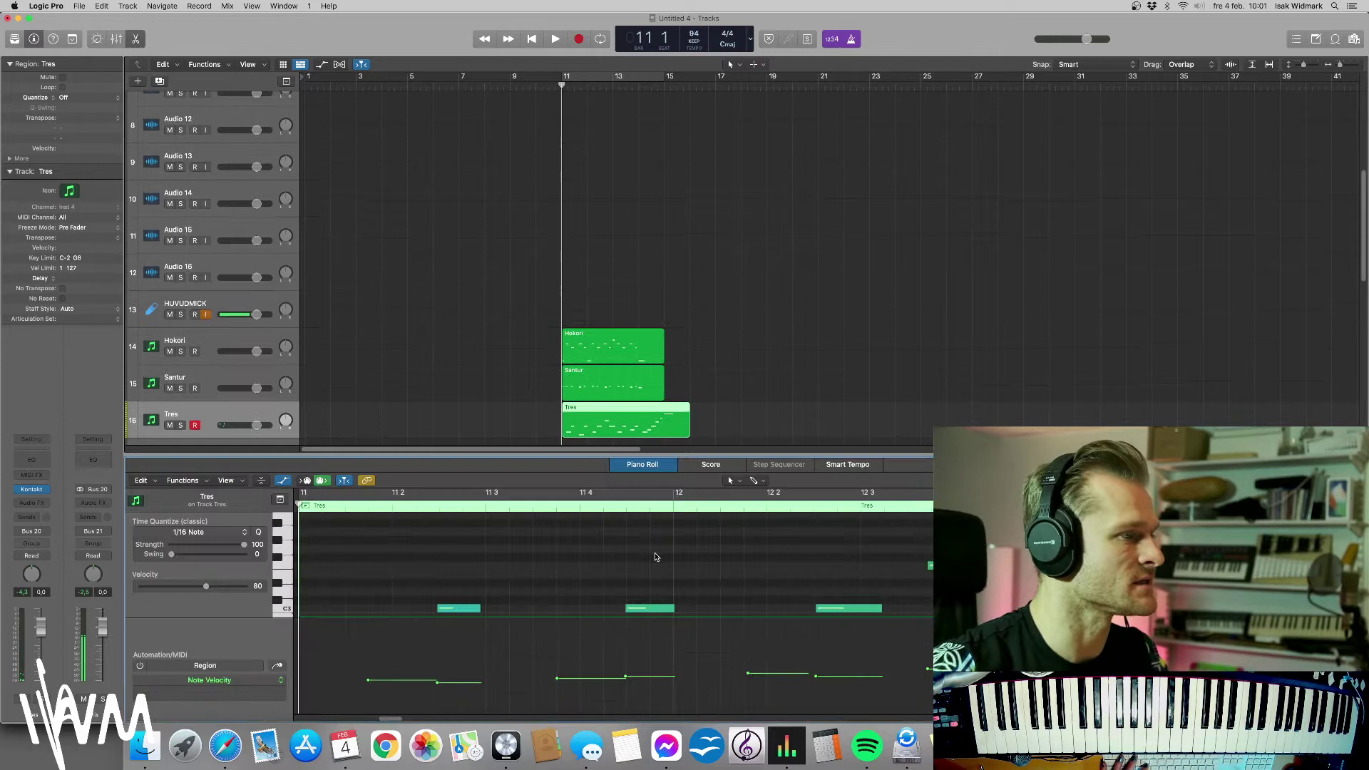
{"action": "scroll", "coordinate": [628, 556], "scroll_direction": "down", "scroll_amount": 3}
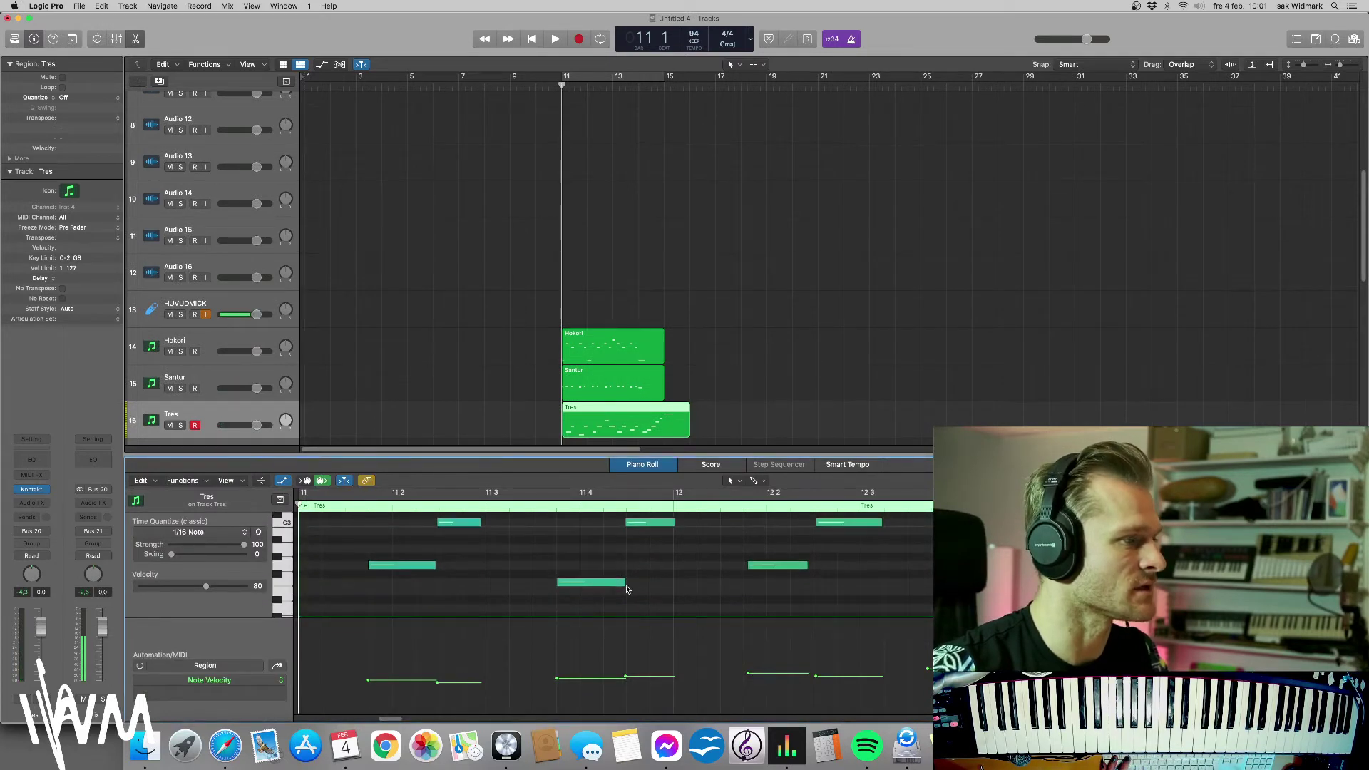
{"action": "scroll", "coordinate": [604, 589], "scroll_direction": "up", "scroll_amount": 1}
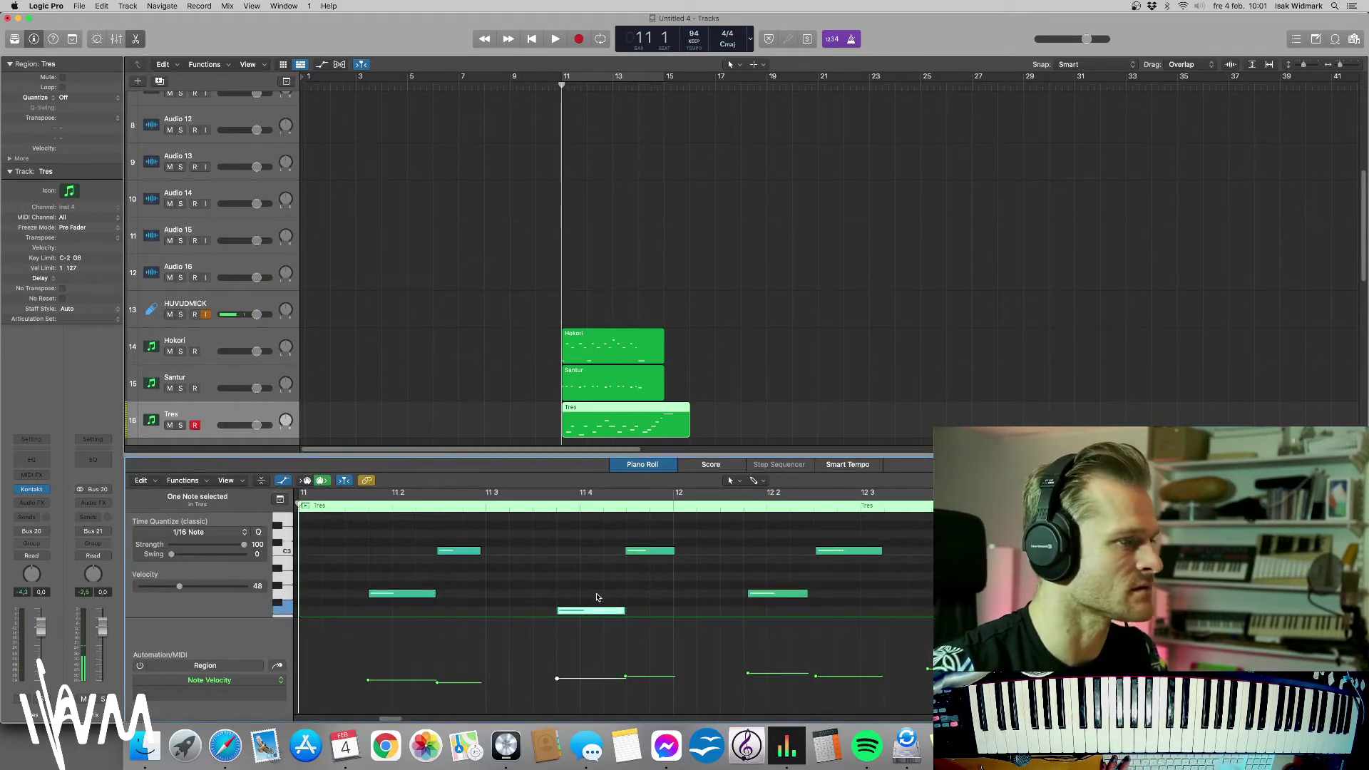
{"action": "left_click_drag", "start_coordinate": [586, 610], "coordinate": [586, 545]}
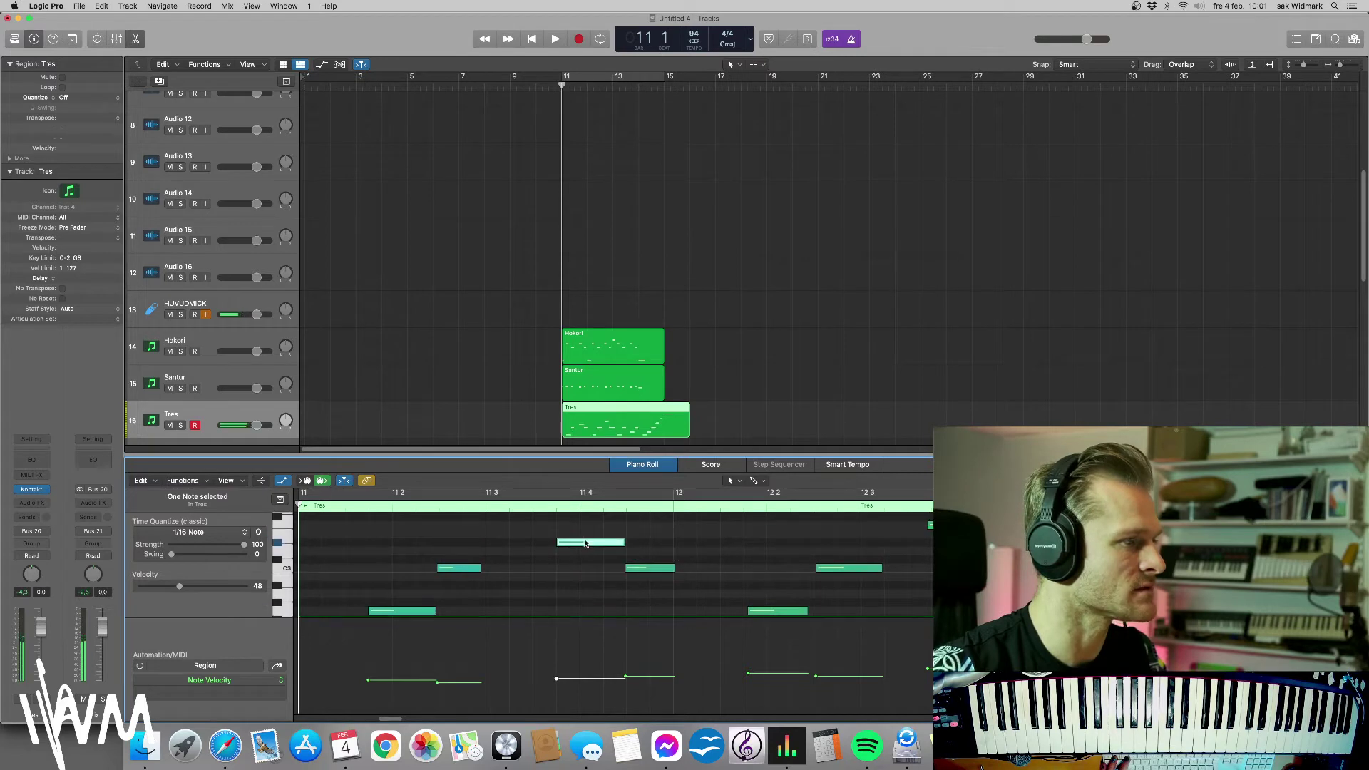
{"action": "left_click", "coordinate": [586, 543]}
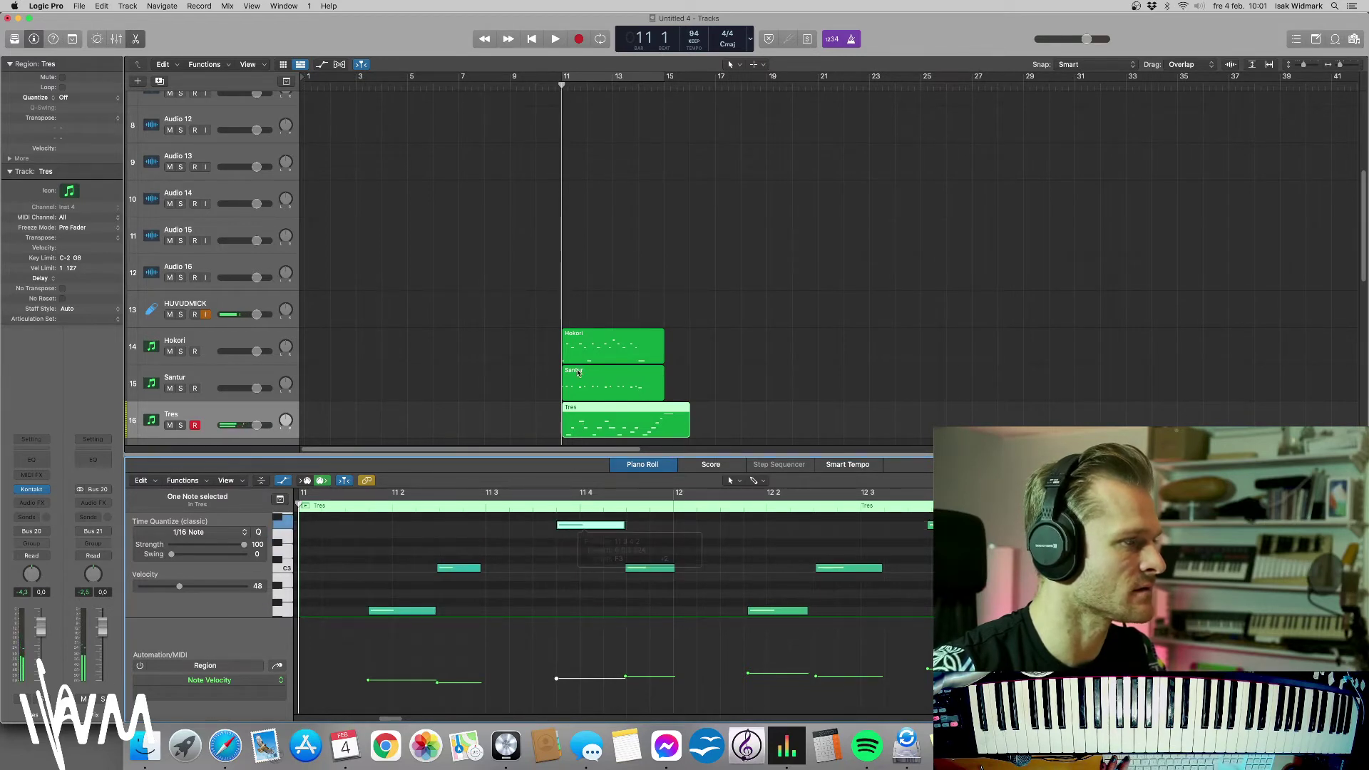
- Play back the edited Tres part, then close the note editor
{"action": "left_click", "coordinate": [578, 214]}
{"action": "key", "text": "space"}
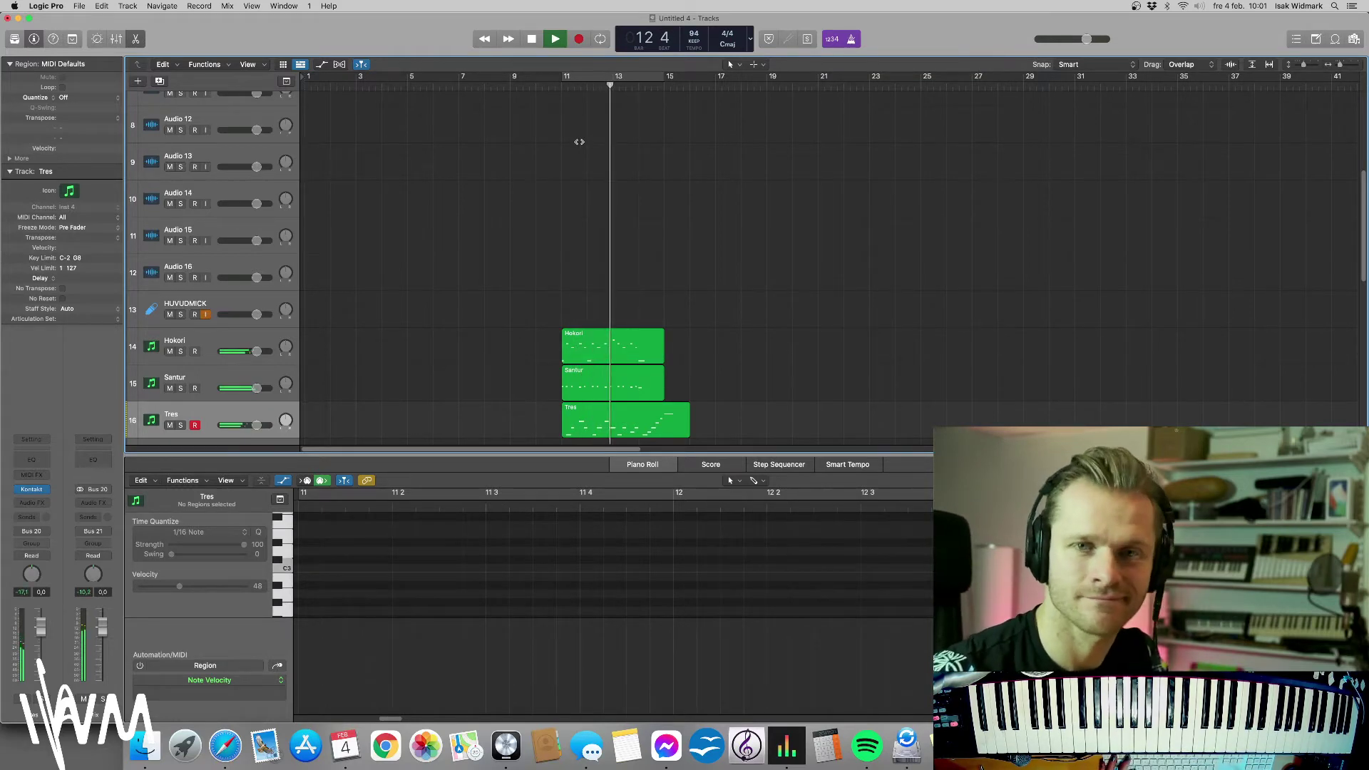
{"action": "key", "text": "e"}
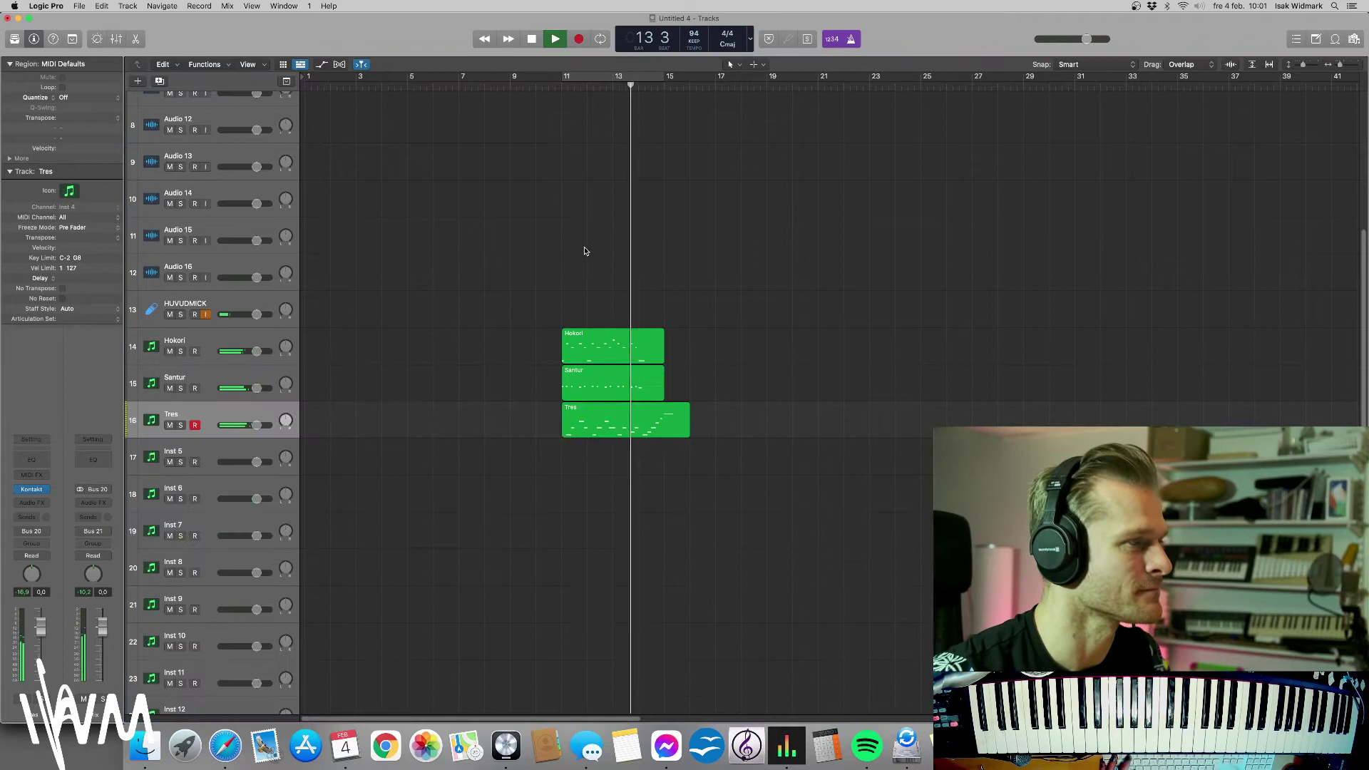
- Lower the velocity of two Tres notes near bar 13 to 42
{"action": "key", "text": "space"}
{"action": "left_click", "coordinate": [653, 425]}
{"action": "key", "text": "e"}
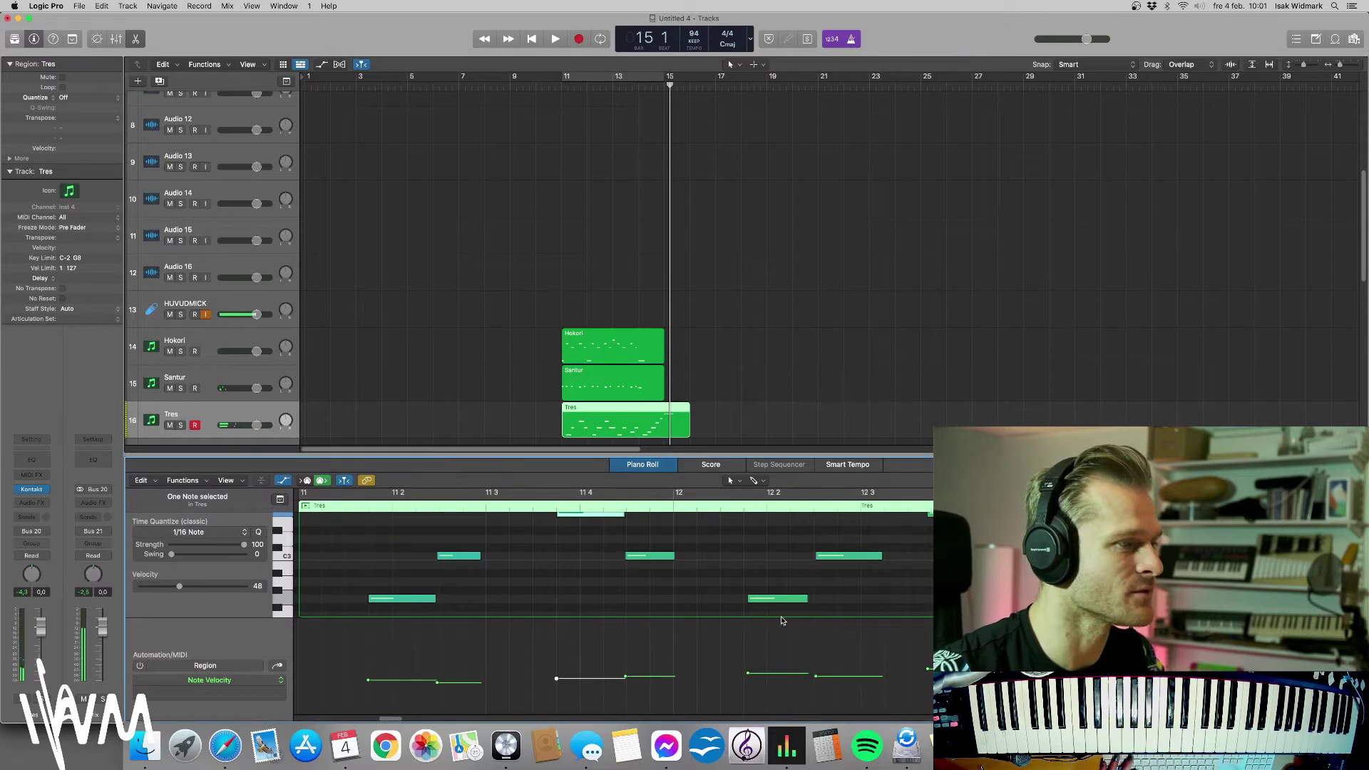
{"action": "left_click_drag", "start_coordinate": [781, 619], "coordinate": [845, 666]}
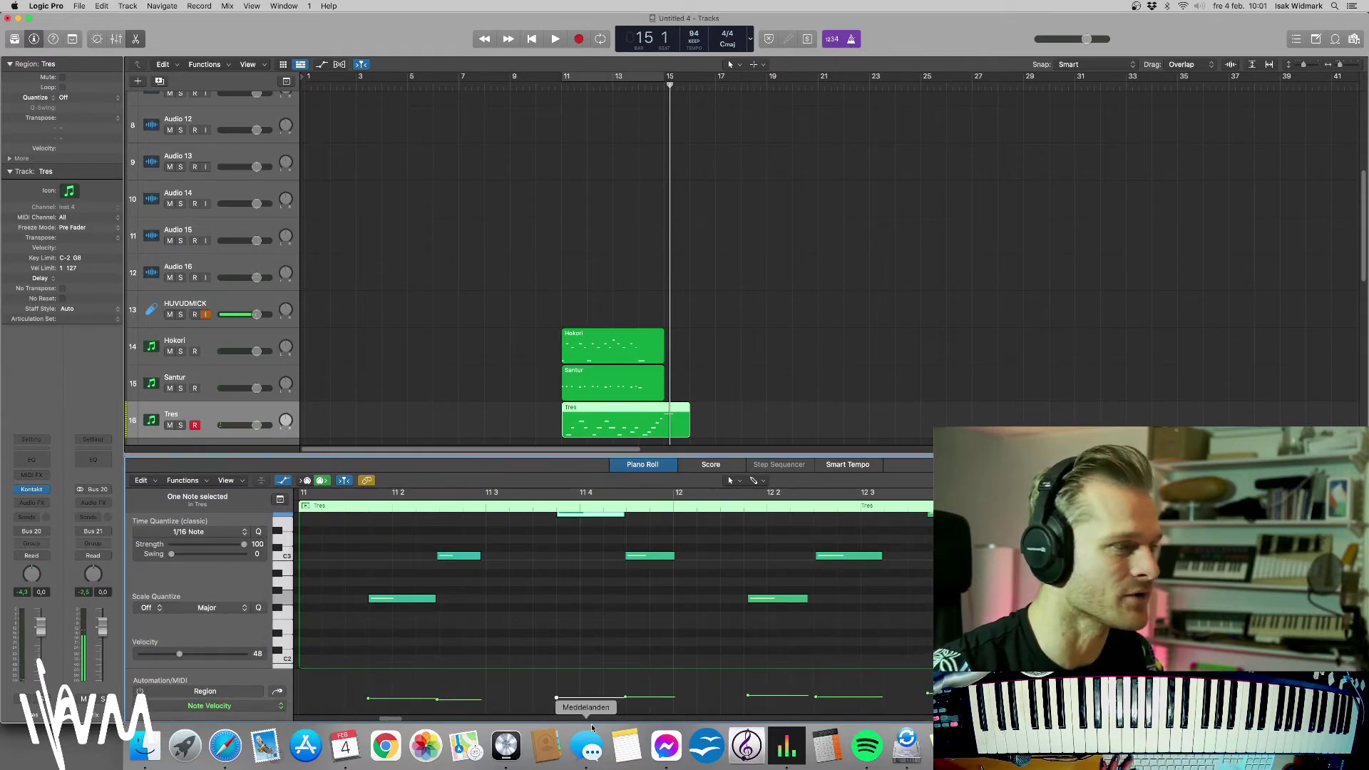
{"action": "scroll", "coordinate": [408, 718], "scroll_direction": "right", "scroll_amount": 3}
{"action": "scroll", "coordinate": [653, 631], "scroll_direction": "right", "scroll_amount": 2}
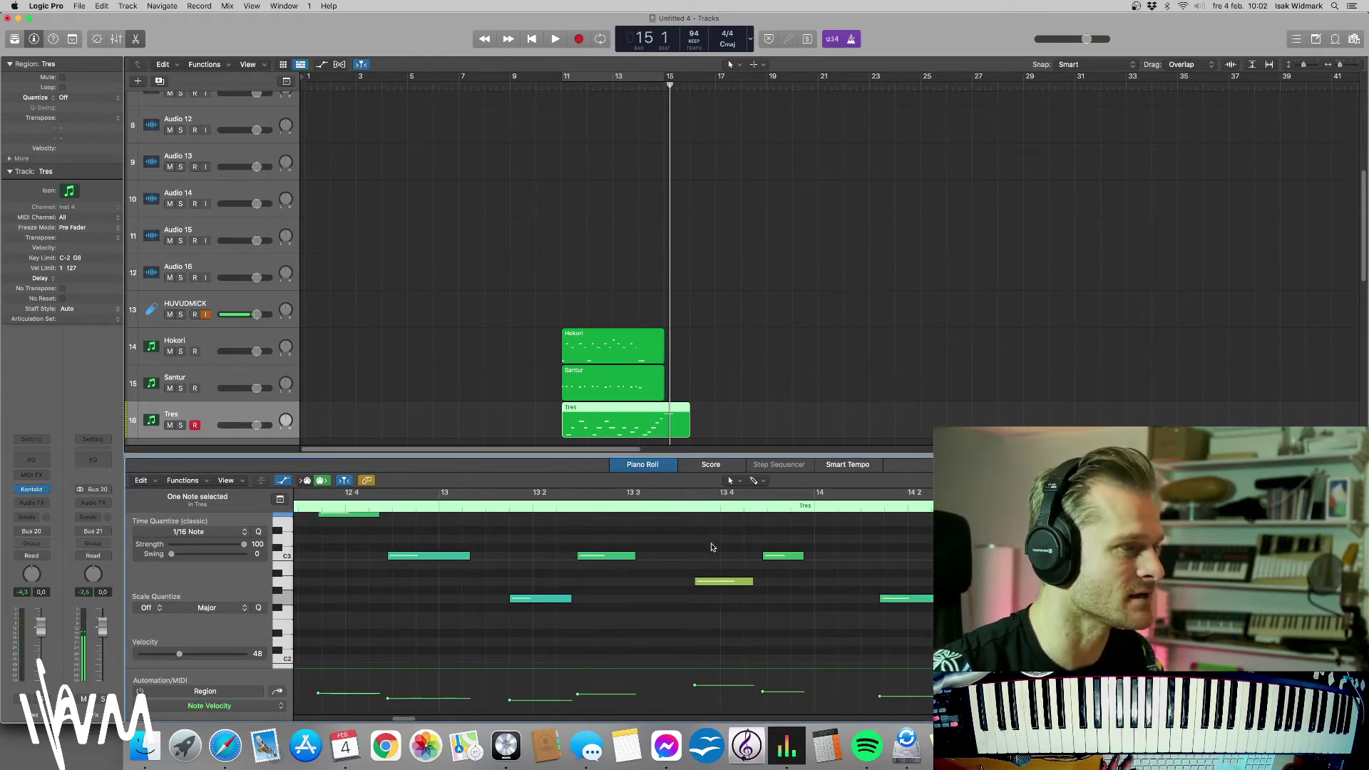
{"action": "left_click_drag", "start_coordinate": [711, 547], "coordinate": [780, 600]}
{"action": "left_click_drag", "start_coordinate": [695, 686], "coordinate": [695, 696]}
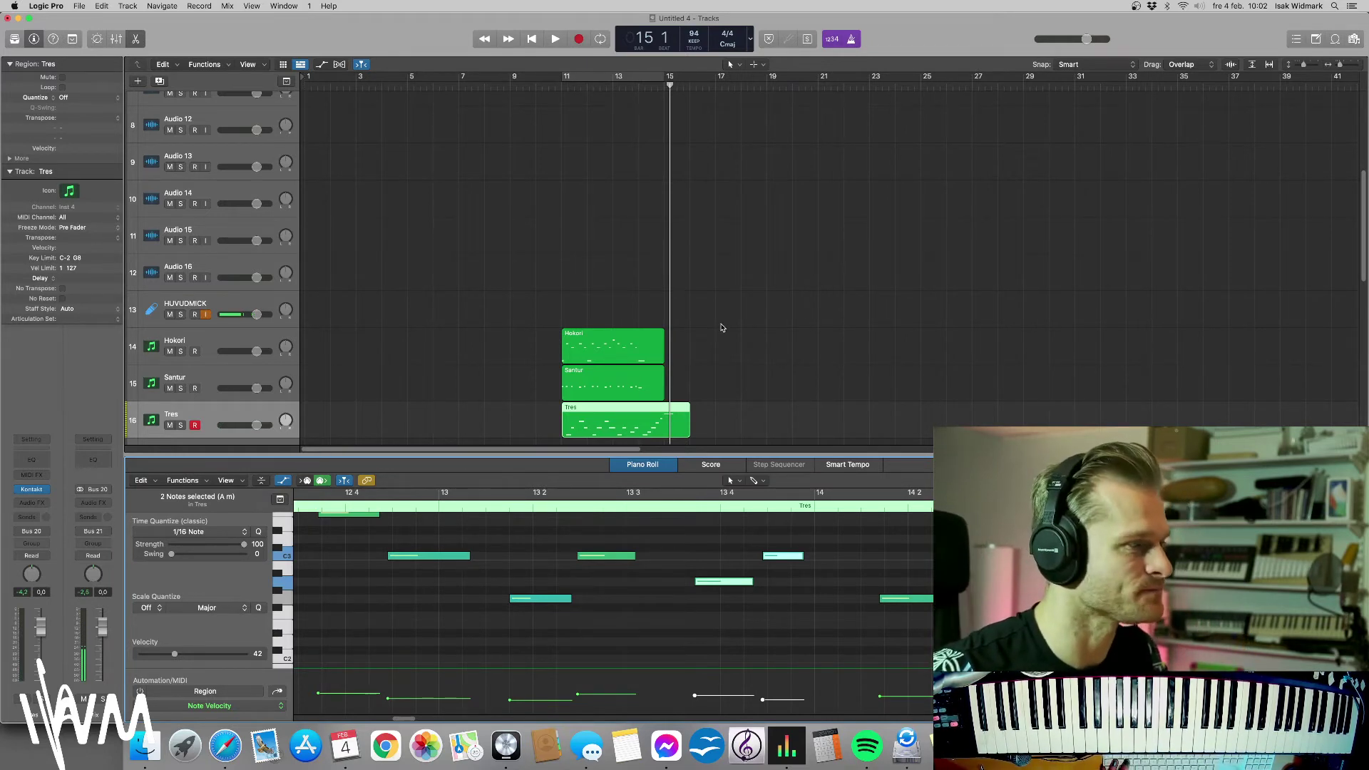
{"action": "left_click", "coordinate": [721, 327]}
- Play the Hokori, Santur and Tres parts together from bar 10, stopping around bar 15
{"action": "double_click", "coordinate": [550, 86]}
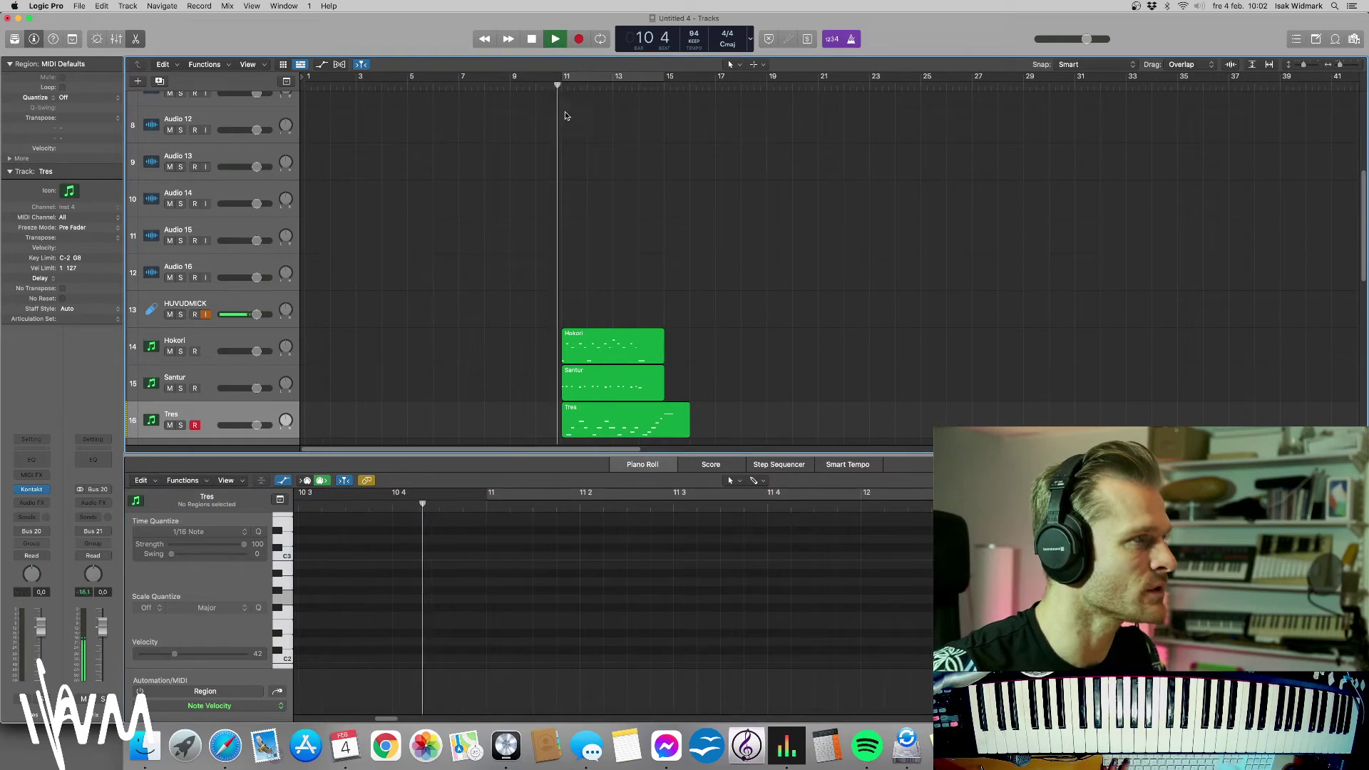
{"action": "key", "text": "x"}
{"action": "key", "text": "x"}
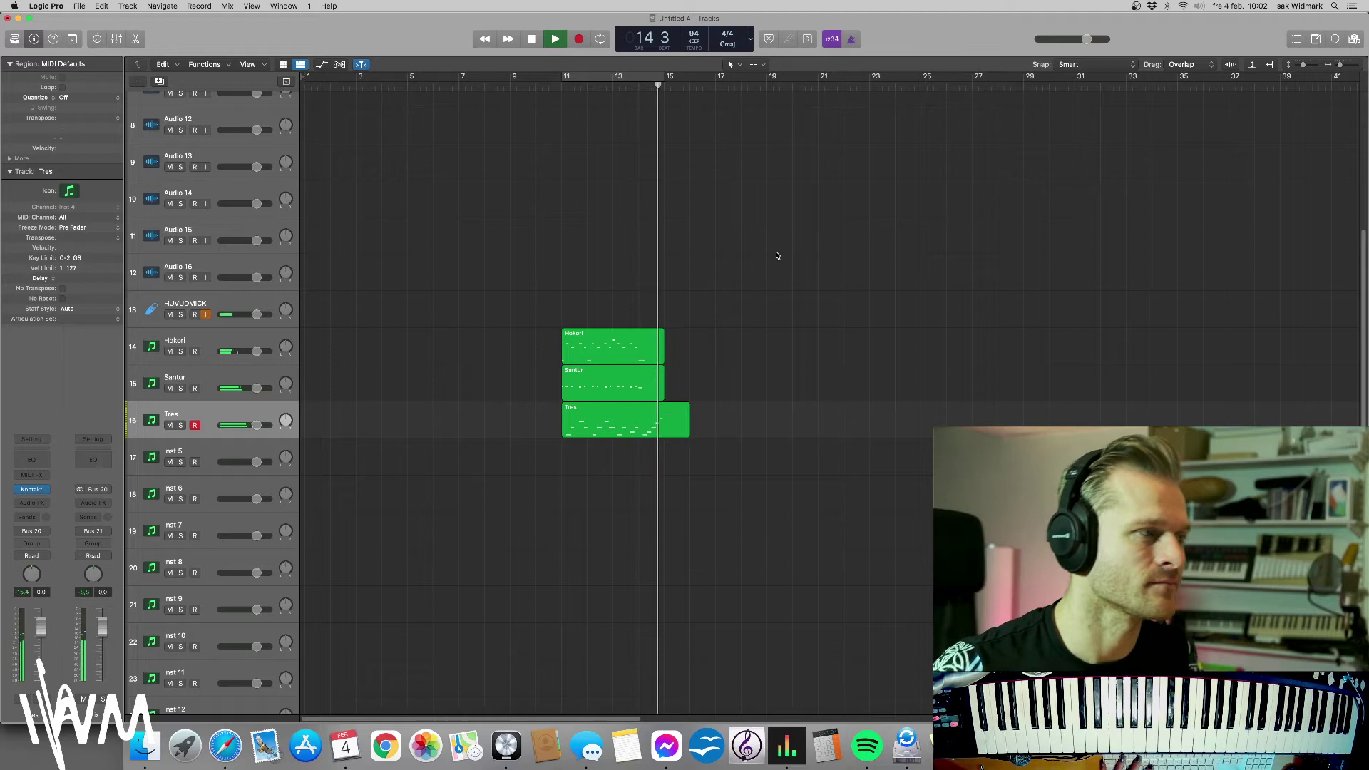
{"action": "key", "text": "space"}
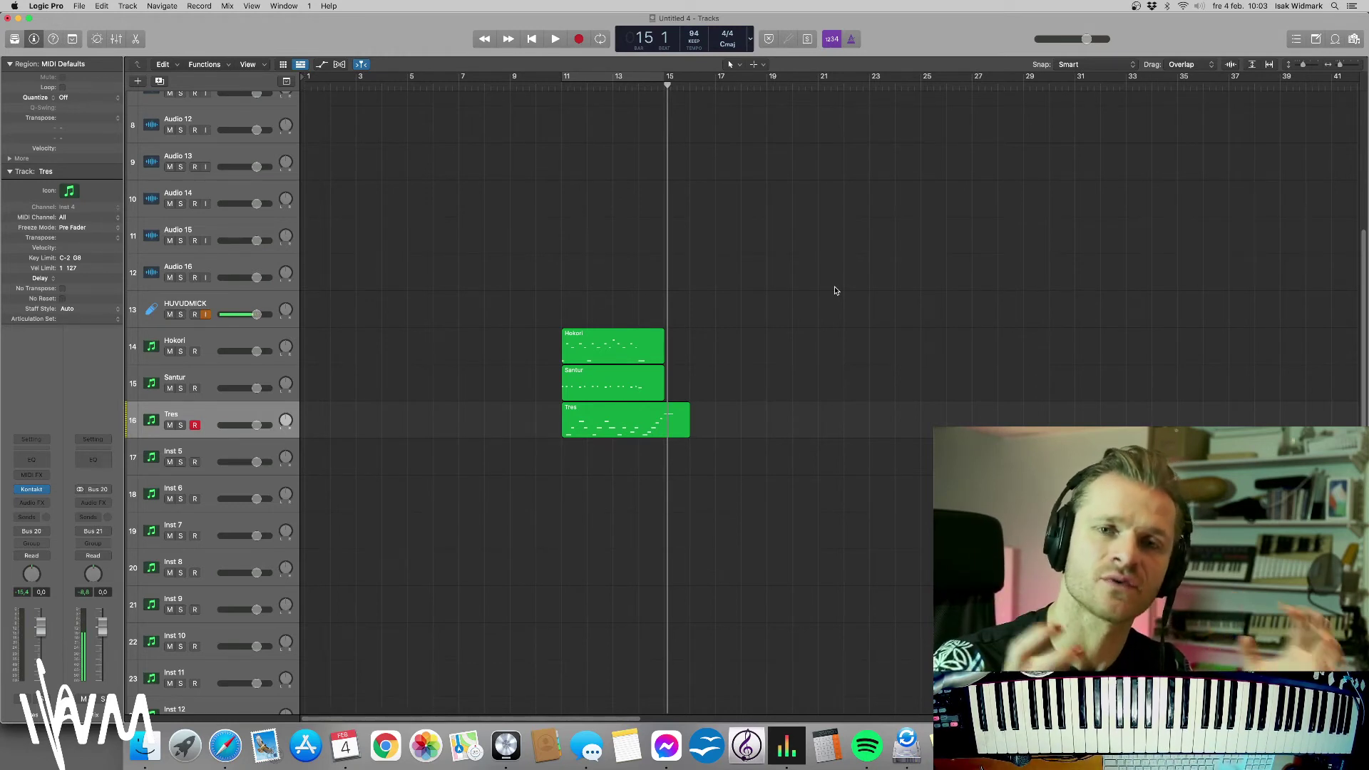
{"action": "left_click", "coordinate": [566, 86]}
{"action": "key", "text": "space"}
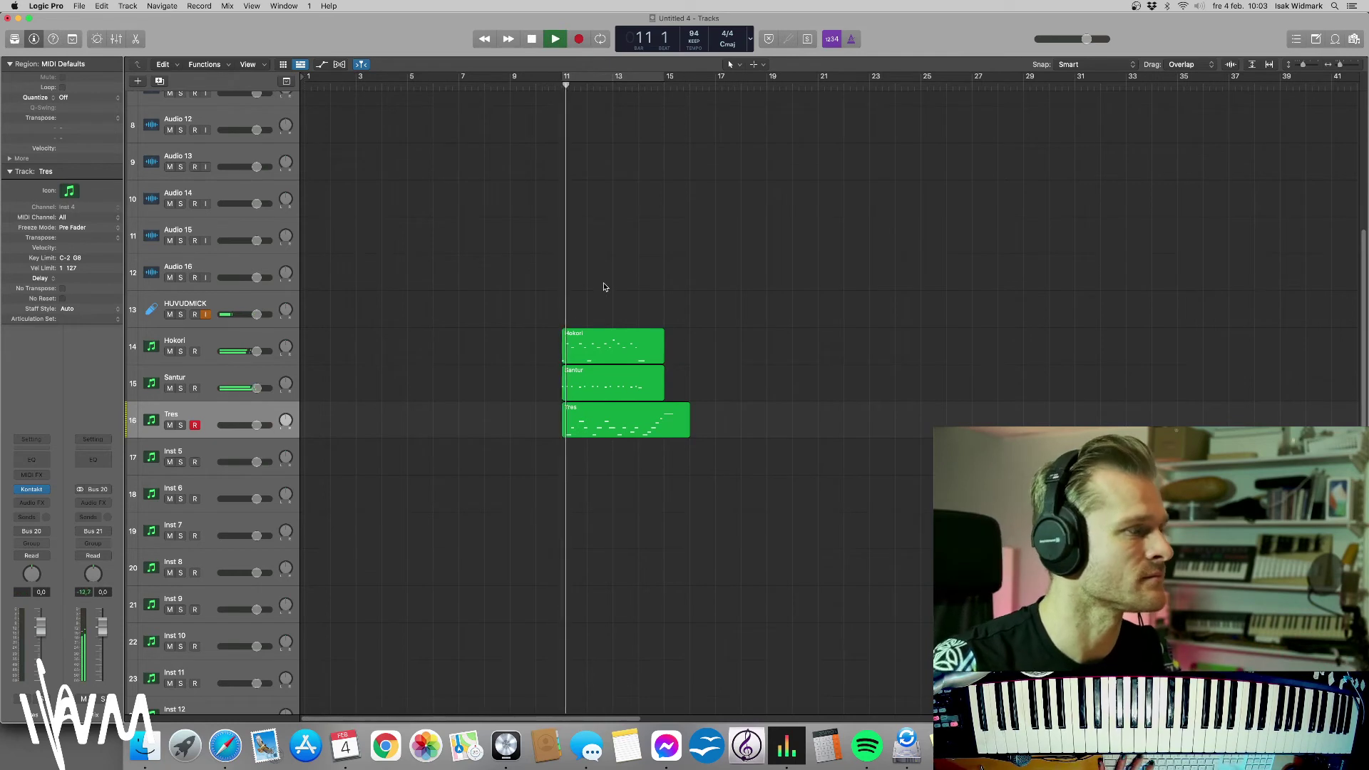